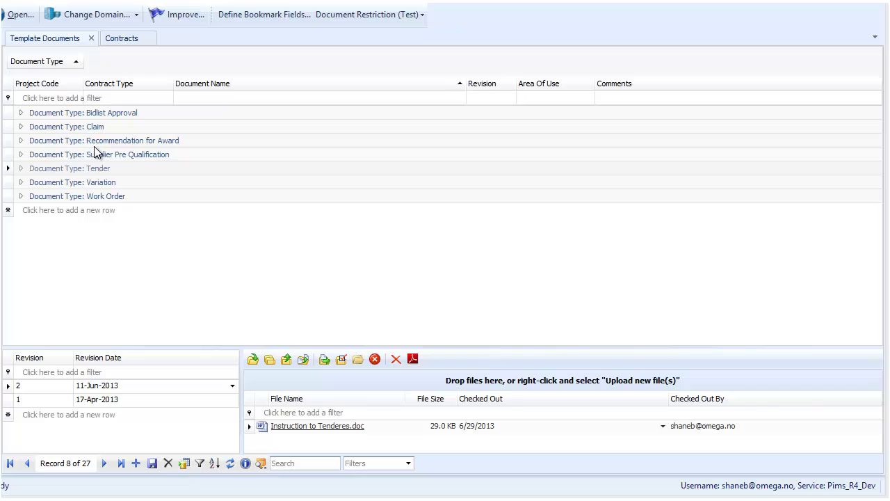
Step: Expand the 'Document Type: Tender' group to list its W34 templates
left_click(21, 168)
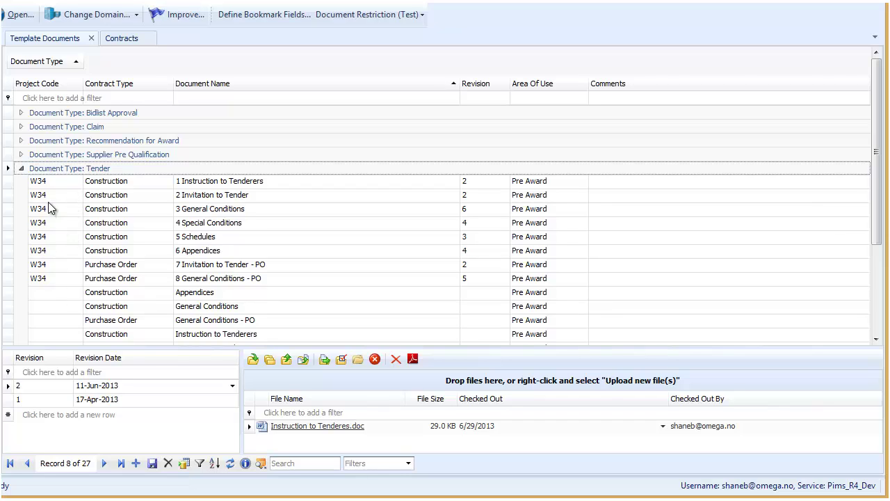
Step: Group templates by Project Code and Contract Type, then expand W34's Construction and Purchase Order groups
mouse_move(28, 84)
left_mouse_down()
mouse_move(123, 87)
mouse_move(171, 75)
left_mouse_up()
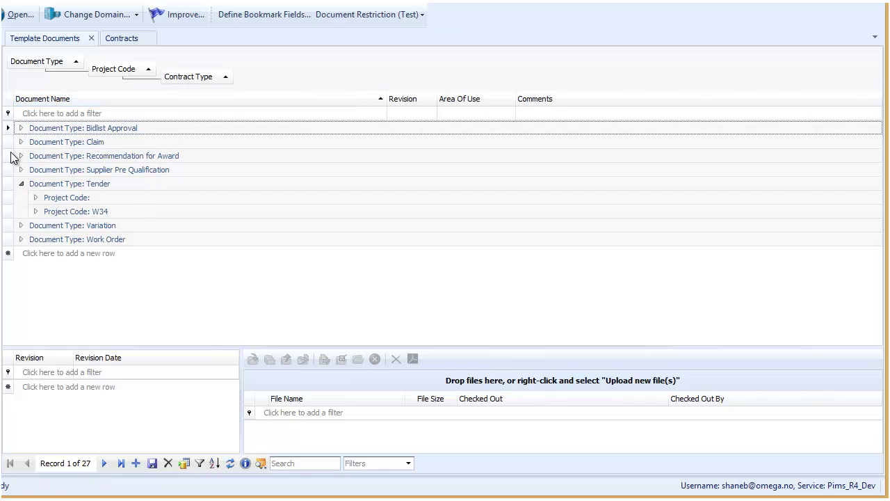
left_click(35, 211)
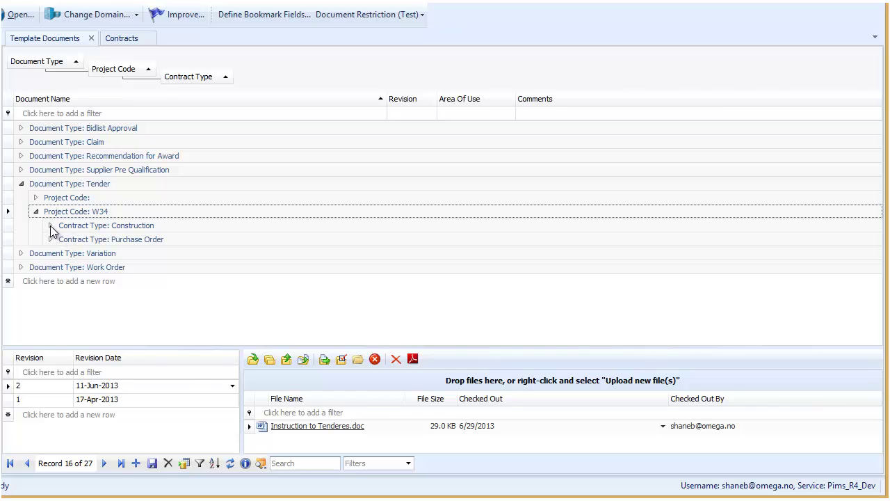
left_click(50, 226)
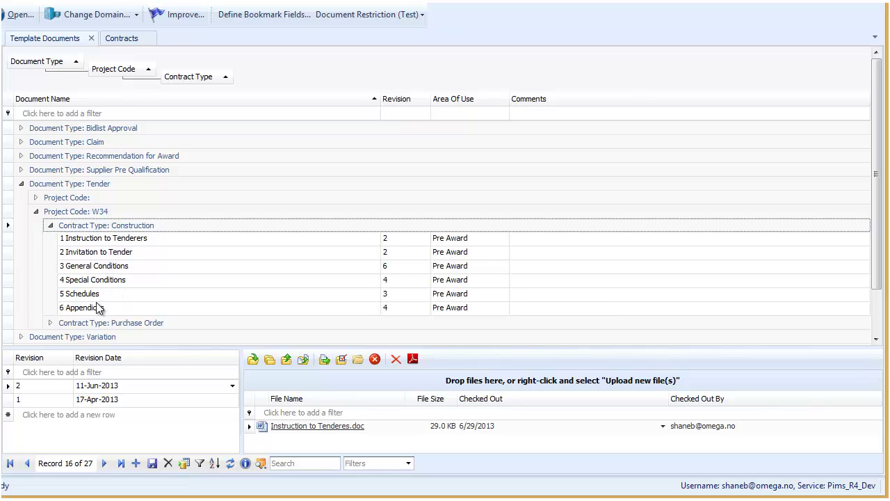
left_click(48, 323)
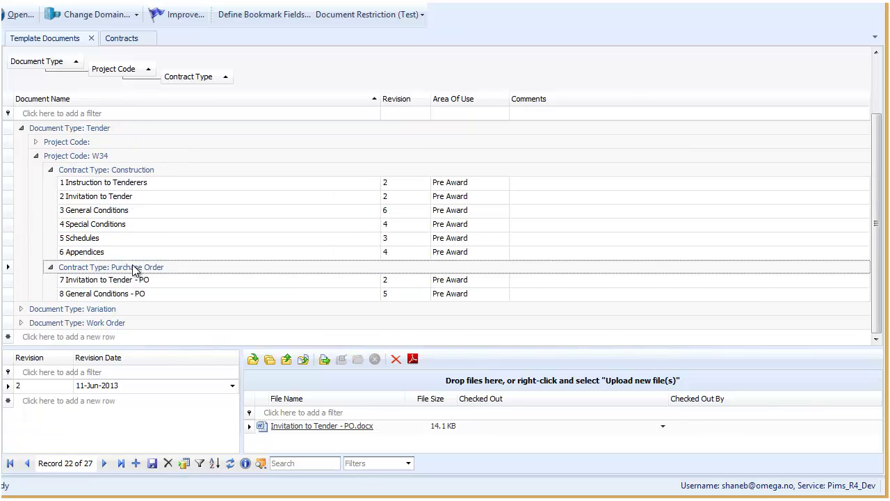
Step: Select '1 Instruction to Tenderers' and its attached Instruction to Tenderers.doc file
left_click(7, 182)
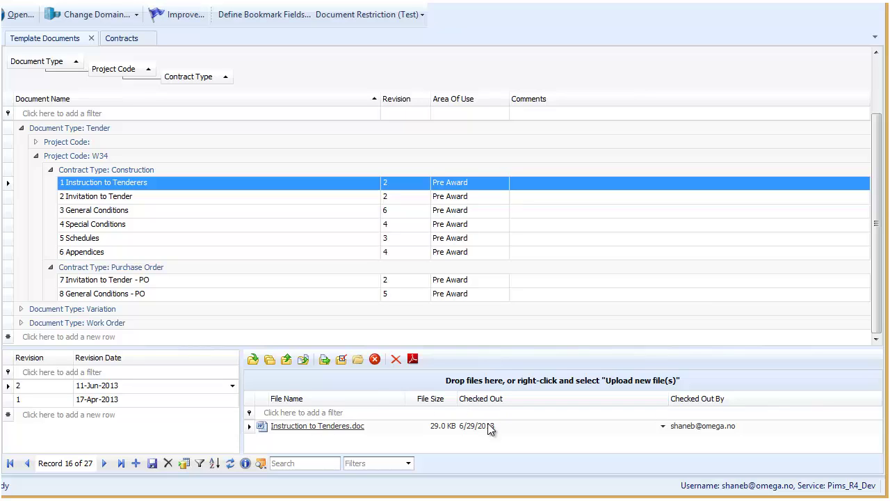
left_click(297, 432)
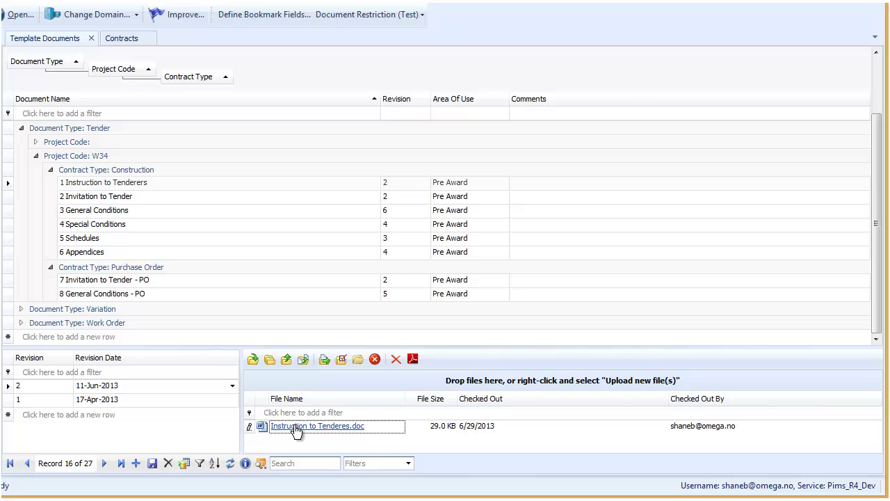
left_click(297, 431)
Step: Go to Contracts and collapse the Header to reveal W34-CC-001's Pre Award Documents
left_click(126, 38)
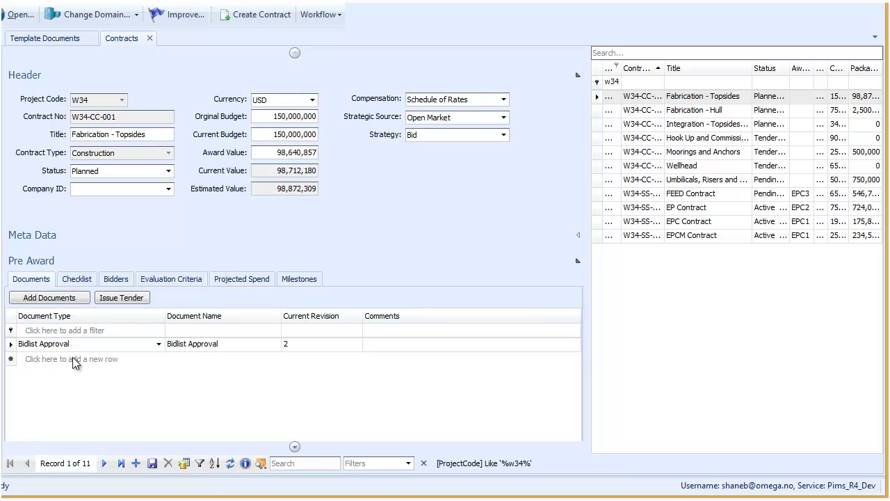
left_click(41, 75)
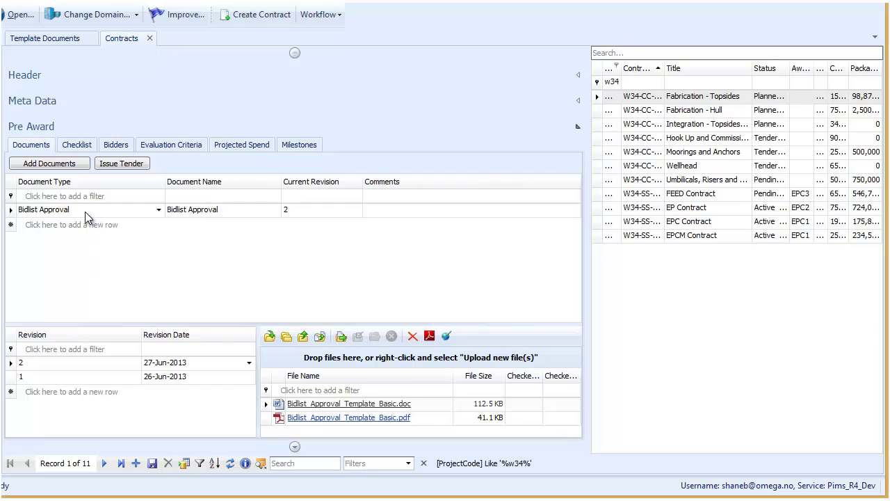
Step: Generate Tender-type documents for W34-CC-001 and select Instruction to Tenderers' Word file
left_click(69, 162)
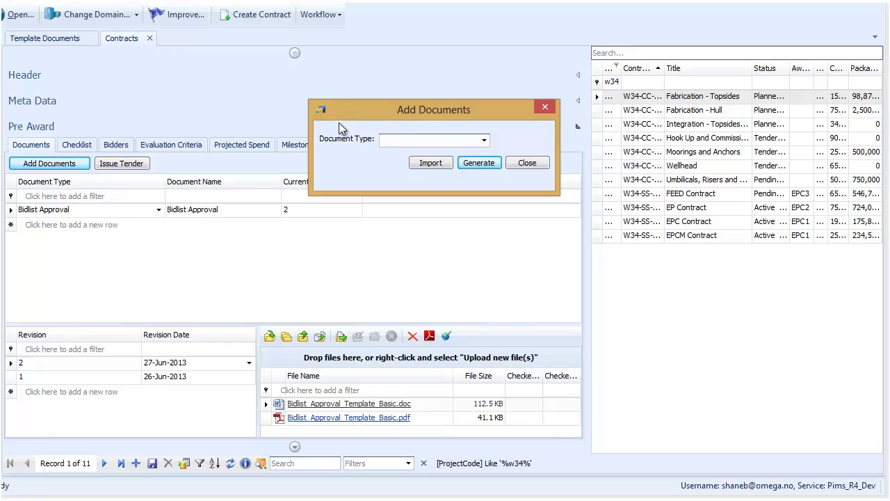
left_click(483, 142)
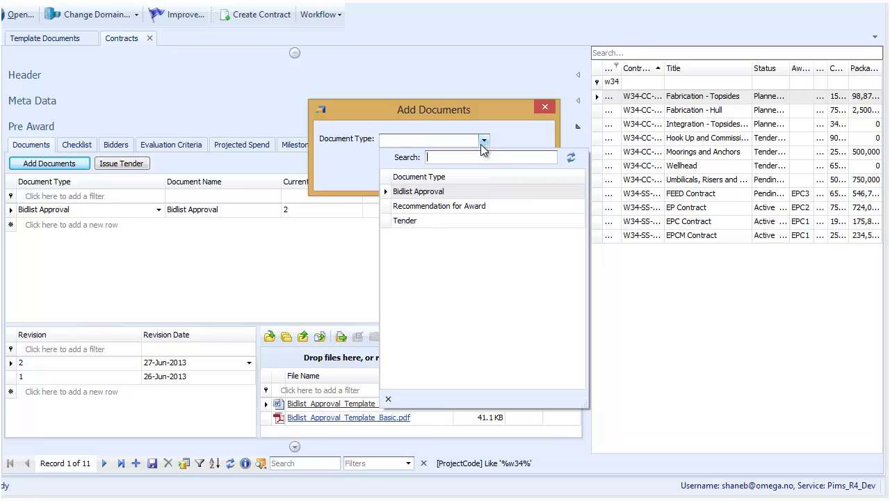
left_click(416, 221)
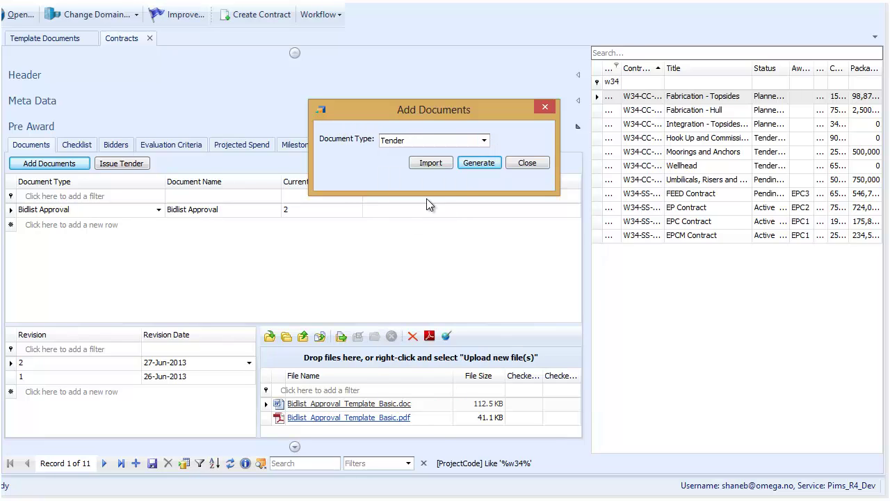
left_click(472, 164)
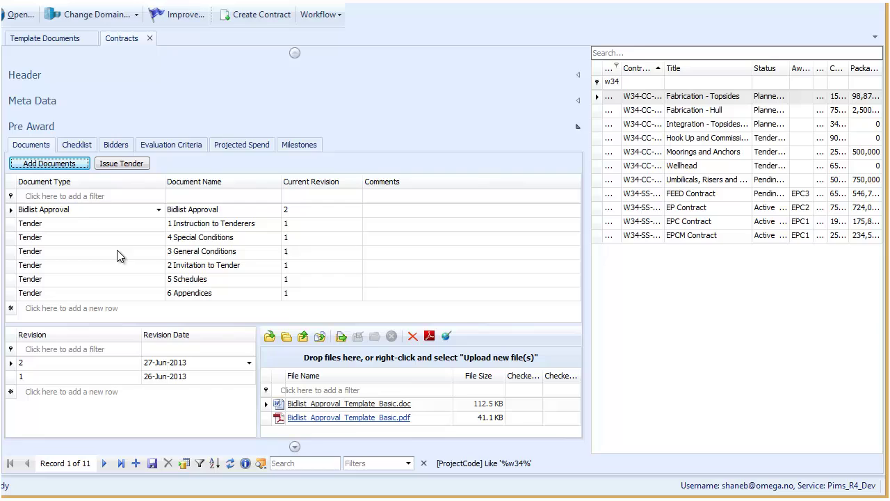
left_click(14, 224)
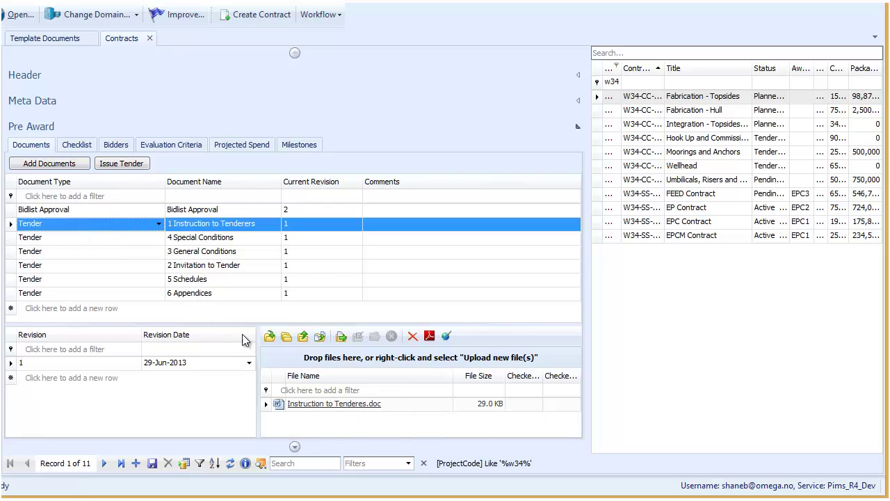
left_click(335, 405)
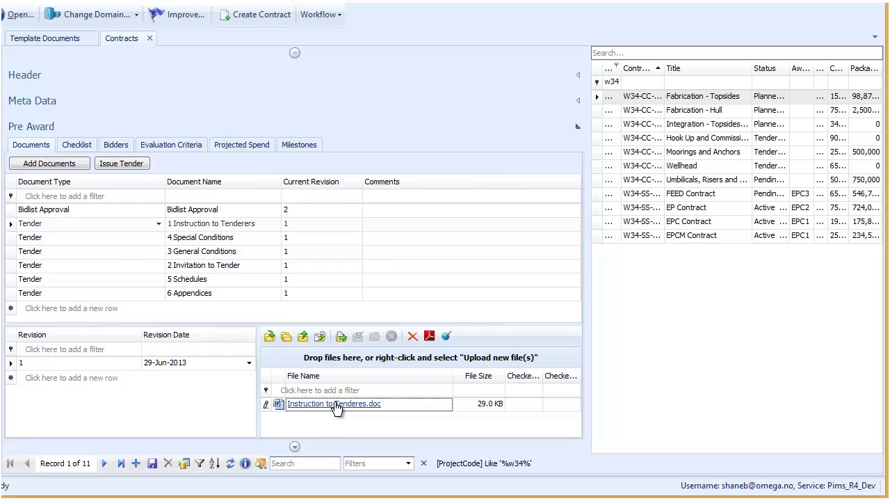
double_click(335, 404)
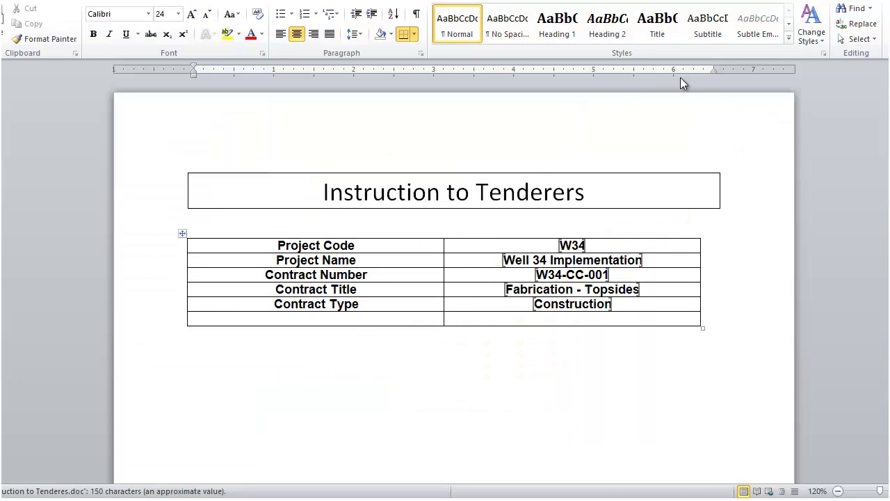
key("alt+F4")
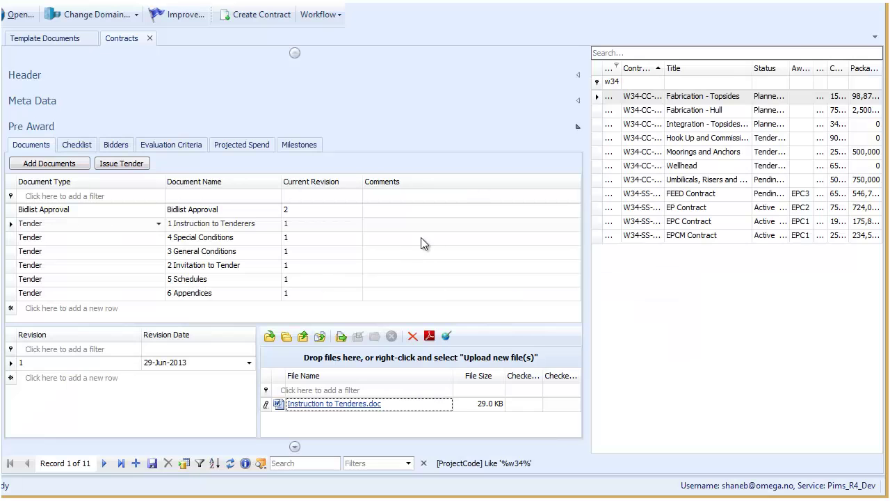
Step: Generate Instruction to Tenderes.pdf from the Instruction to Tenderes.doc file
left_click(266, 407)
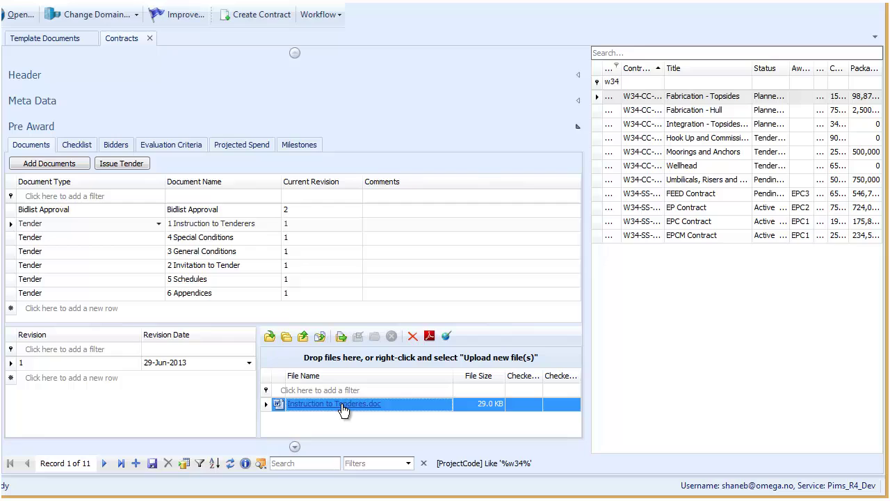
left_click(428, 339)
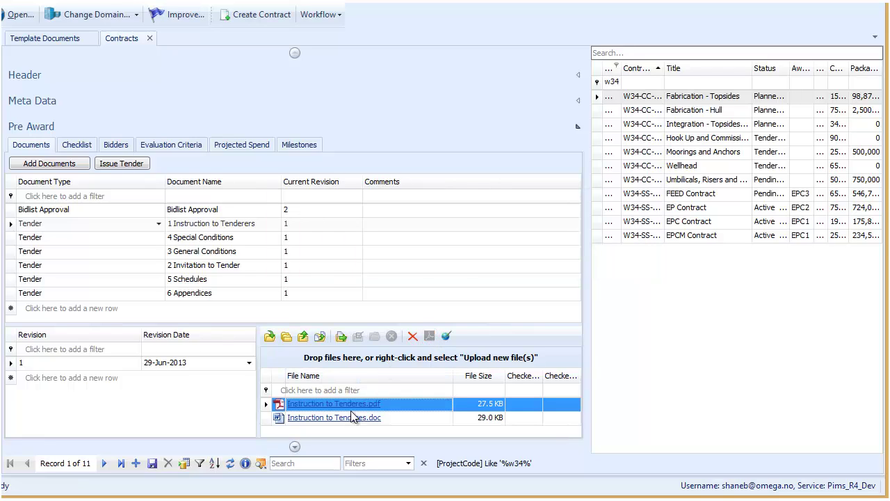
left_click(351, 406)
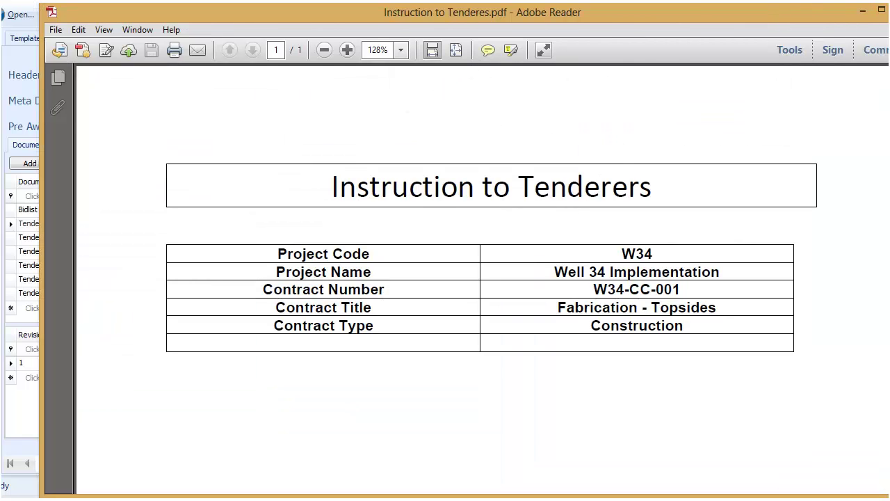
key("alt+F4")
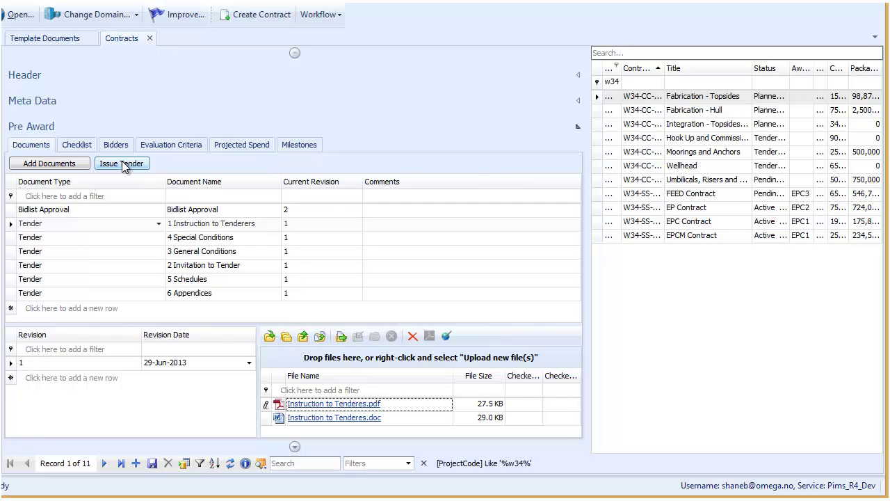
Step: Issue the tender, acknowledge the Work Flow message, and open Work Flow Actions
left_click(124, 167)
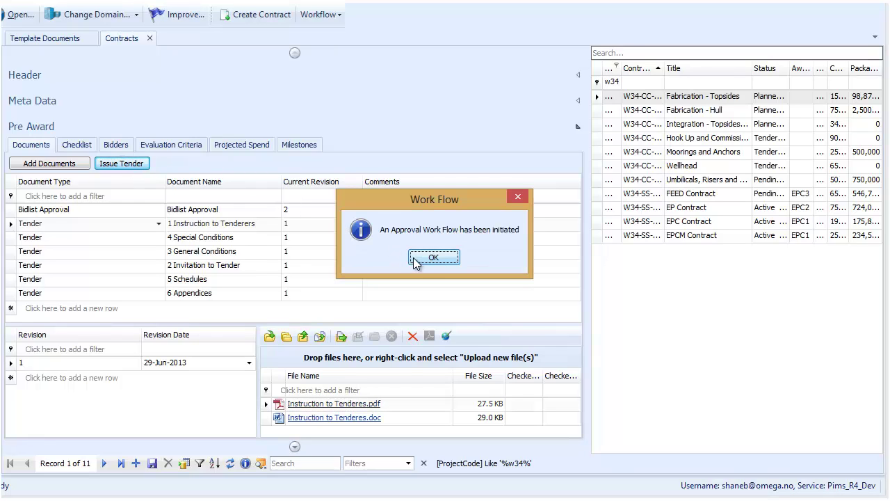
left_click(428, 259)
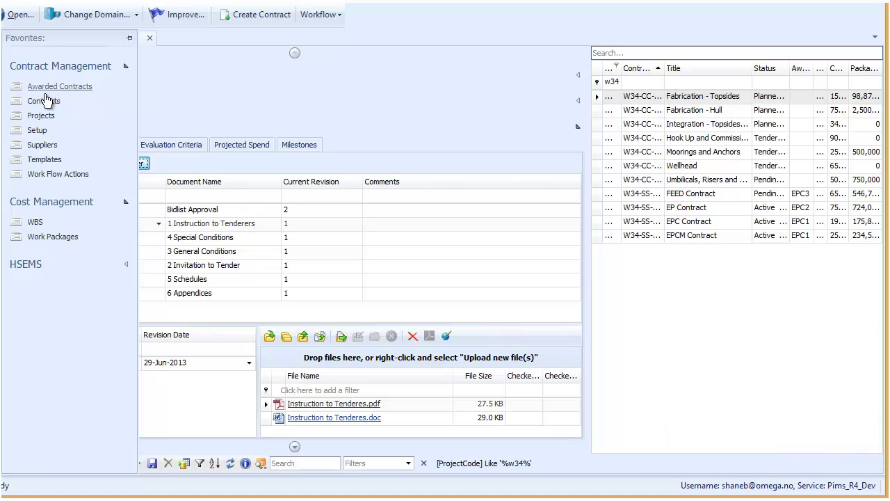
left_click(63, 180)
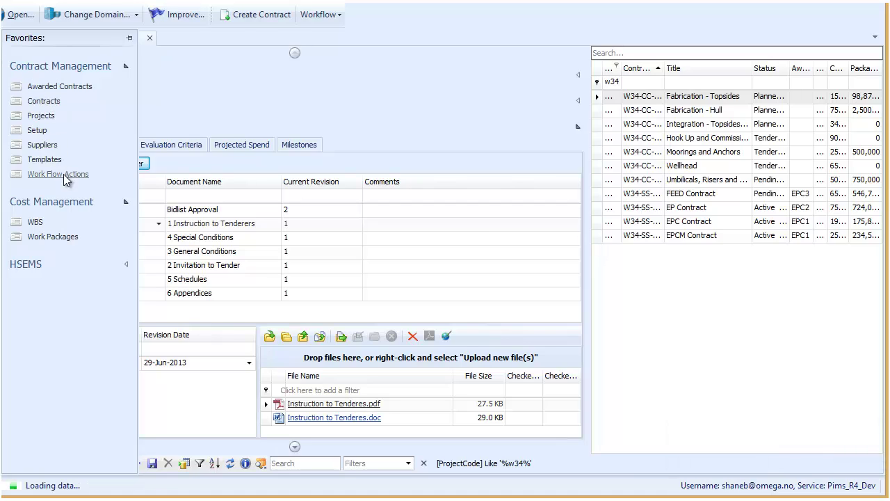